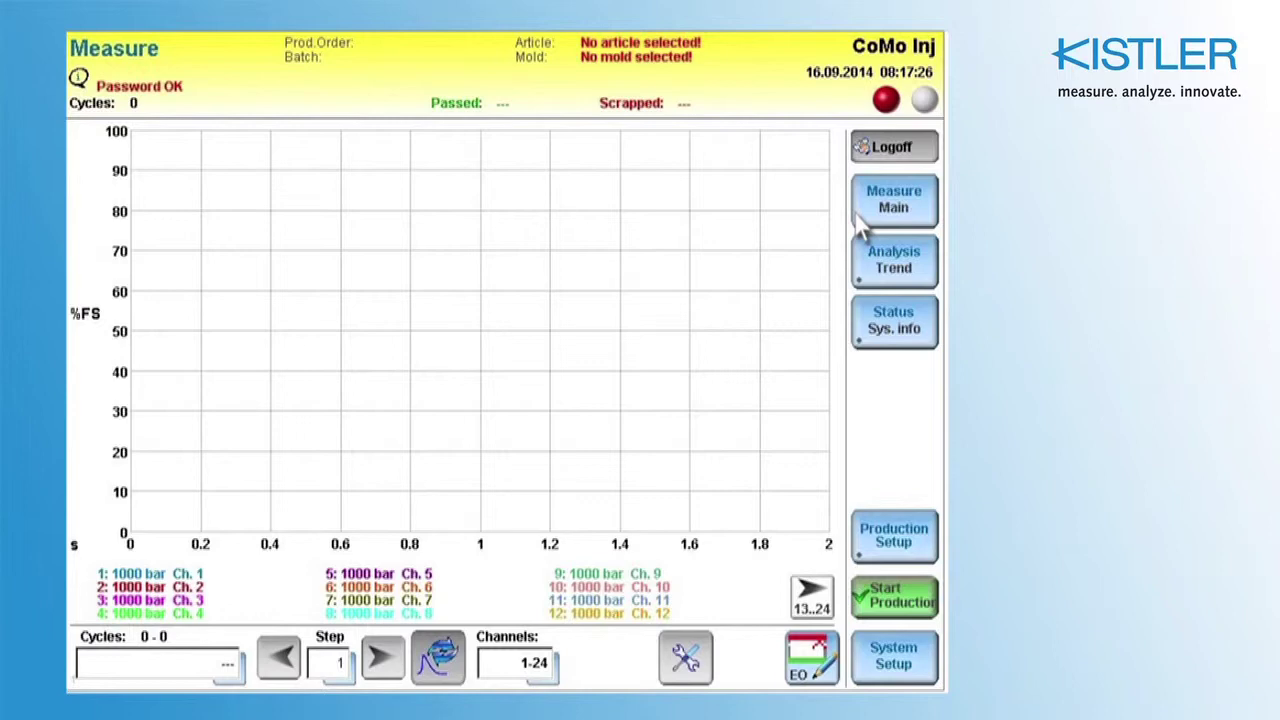
- Under Production Setup's mold management, add a new mold with Mold Id 'training'
{"action": "left_click", "coordinate": [928, 563]}
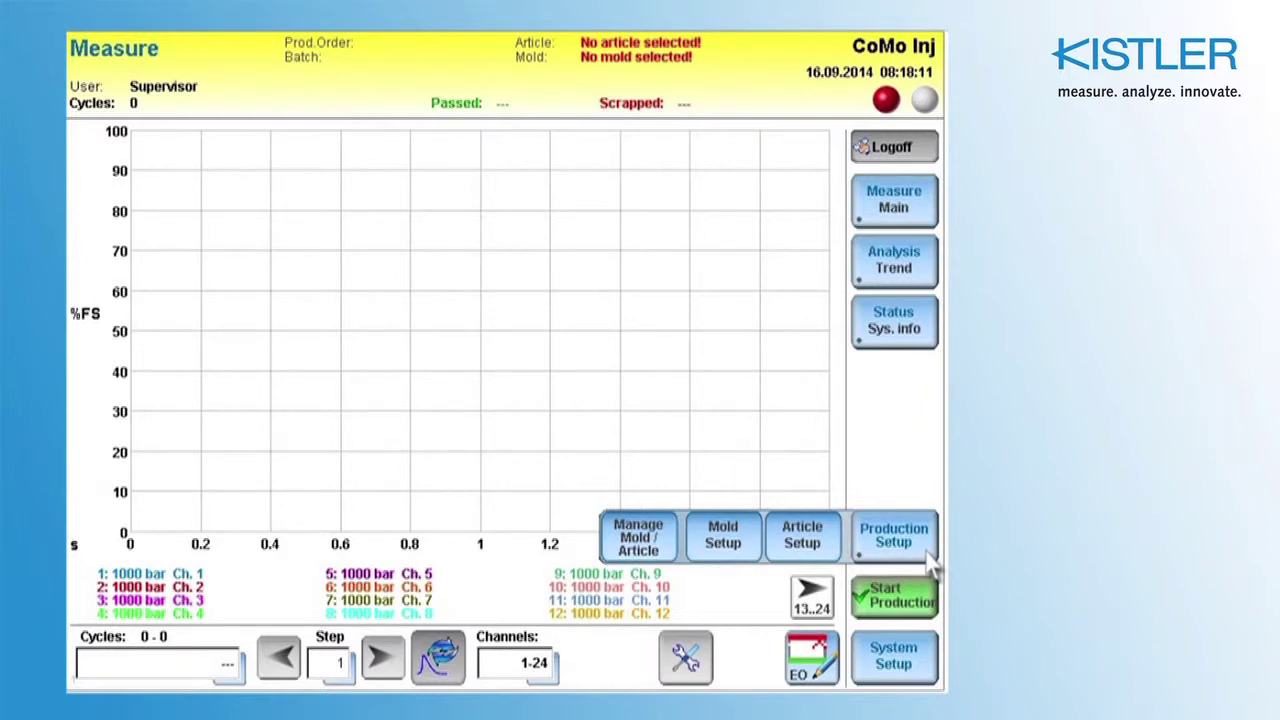
{"action": "left_click", "coordinate": [662, 555]}
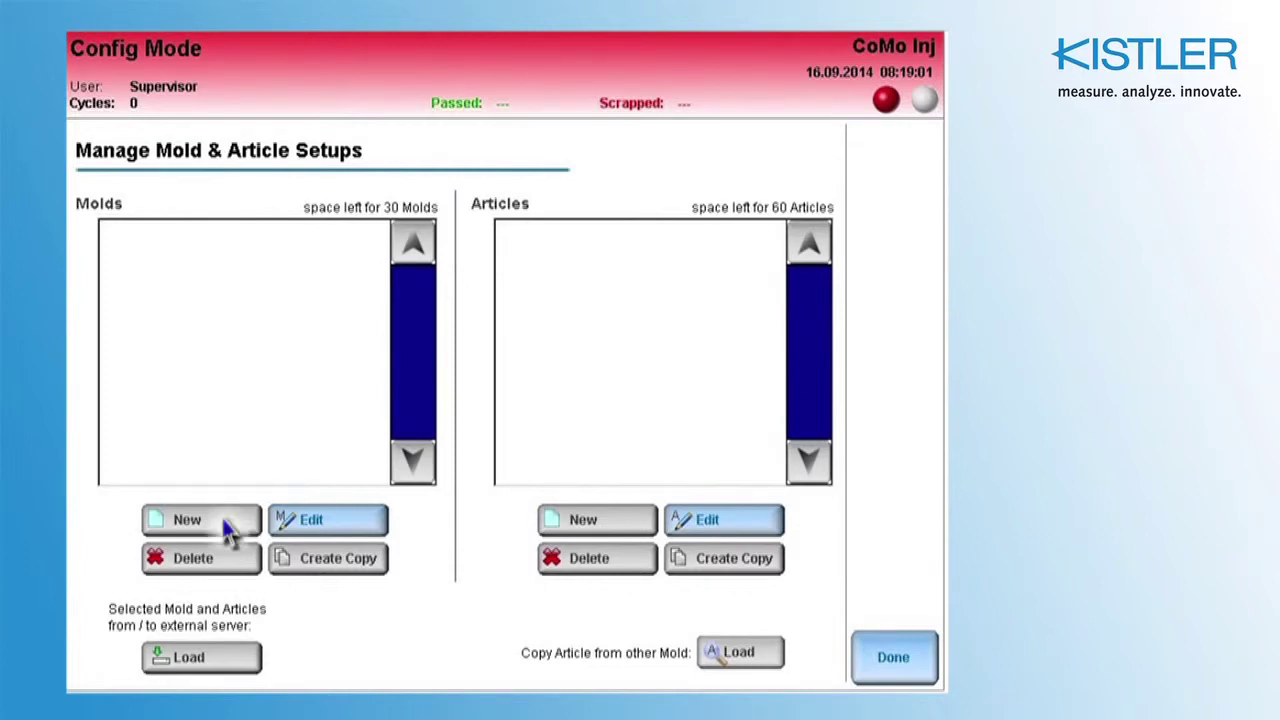
{"action": "left_click", "coordinate": [228, 533]}
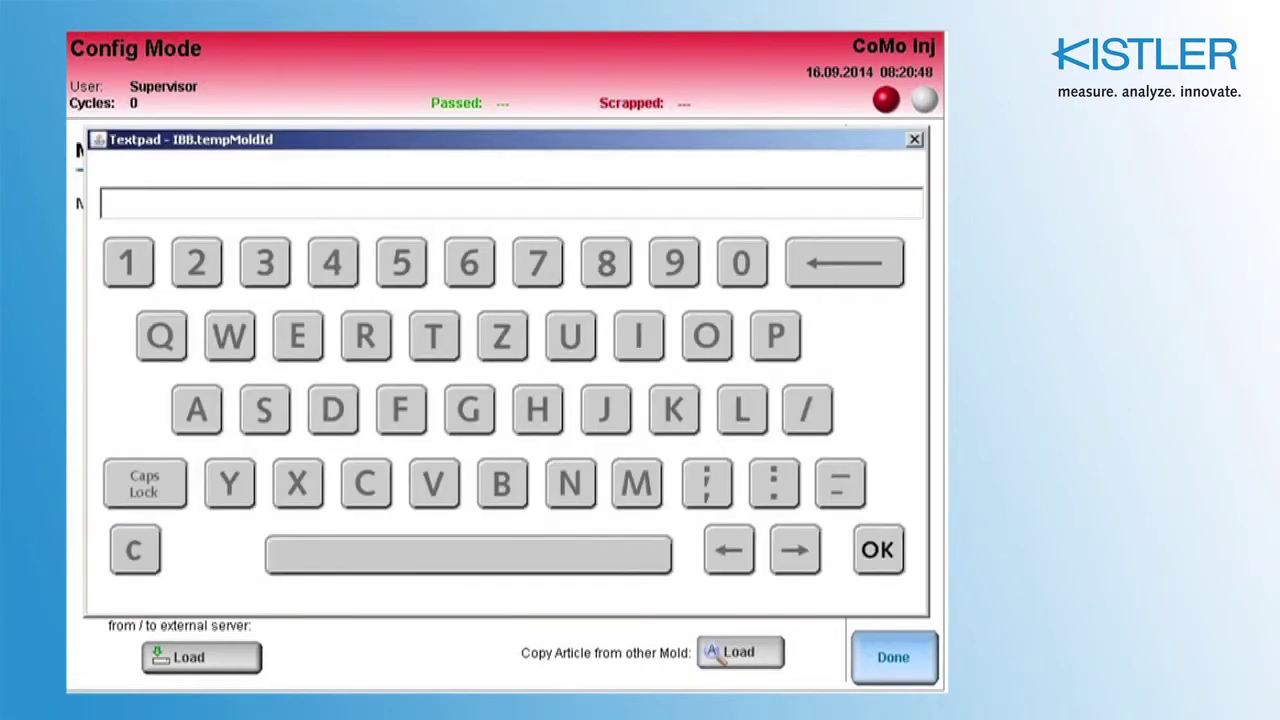
{"action": "type", "text": "train"}
{"action": "type", "text": "ing"}
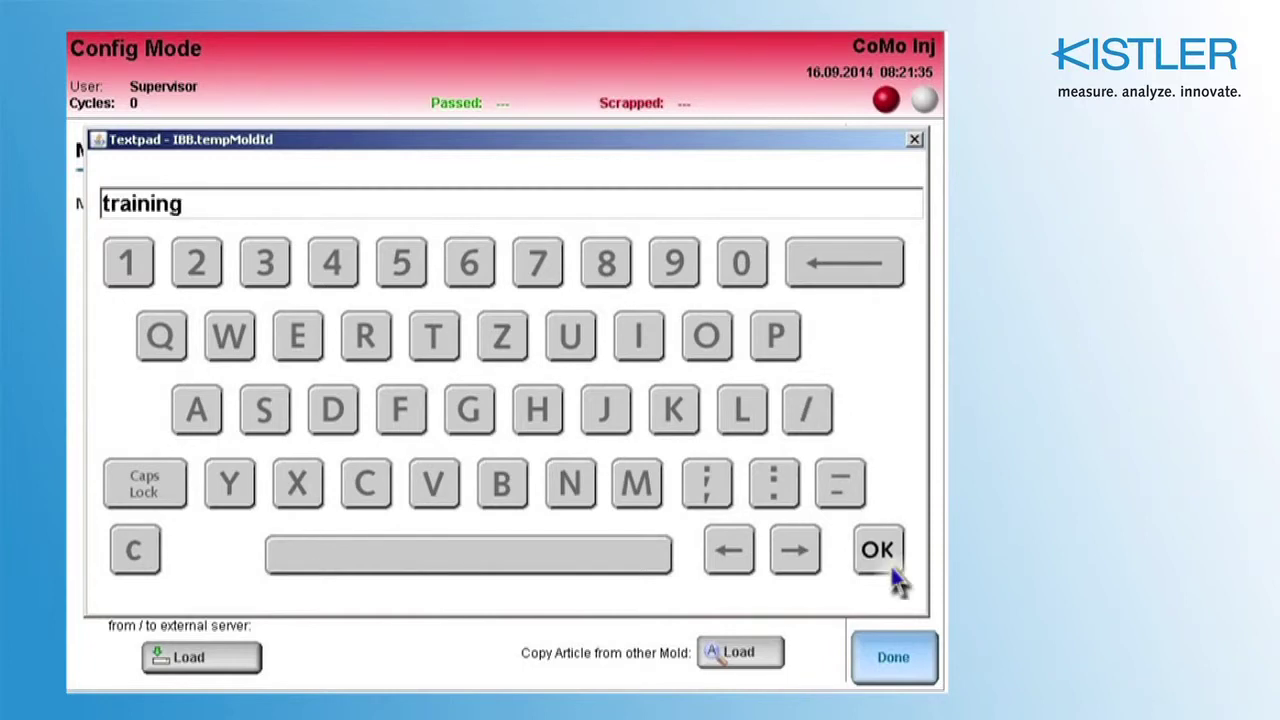
{"action": "left_click", "coordinate": [893, 575]}
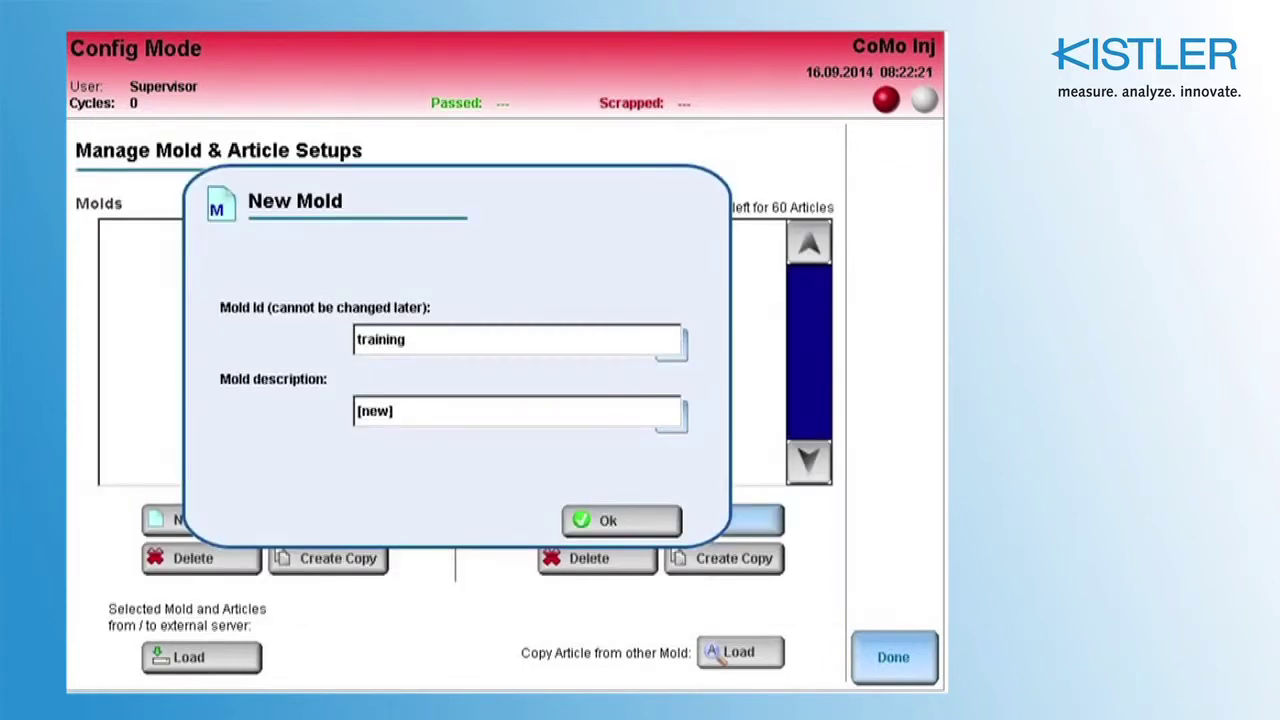
{"action": "left_click", "coordinate": [663, 530]}
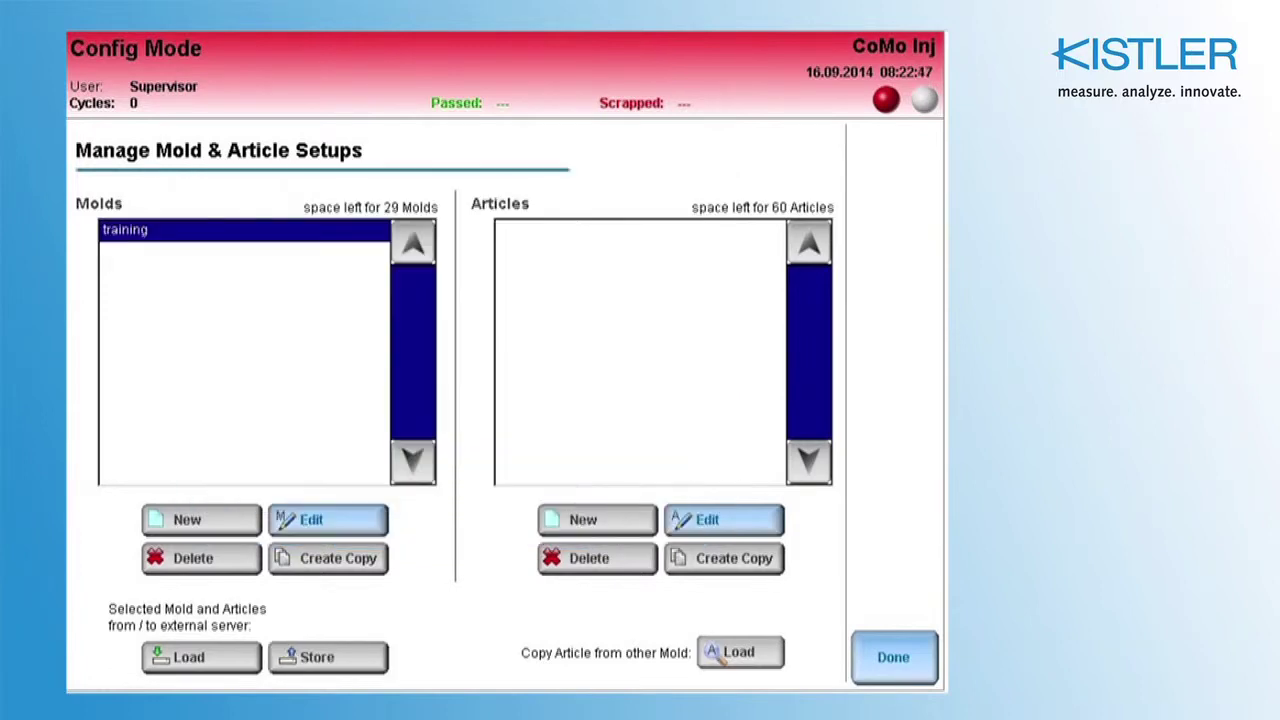
- Edit the training mold and bring up its sensor channel settings
{"action": "left_click", "coordinate": [376, 535]}
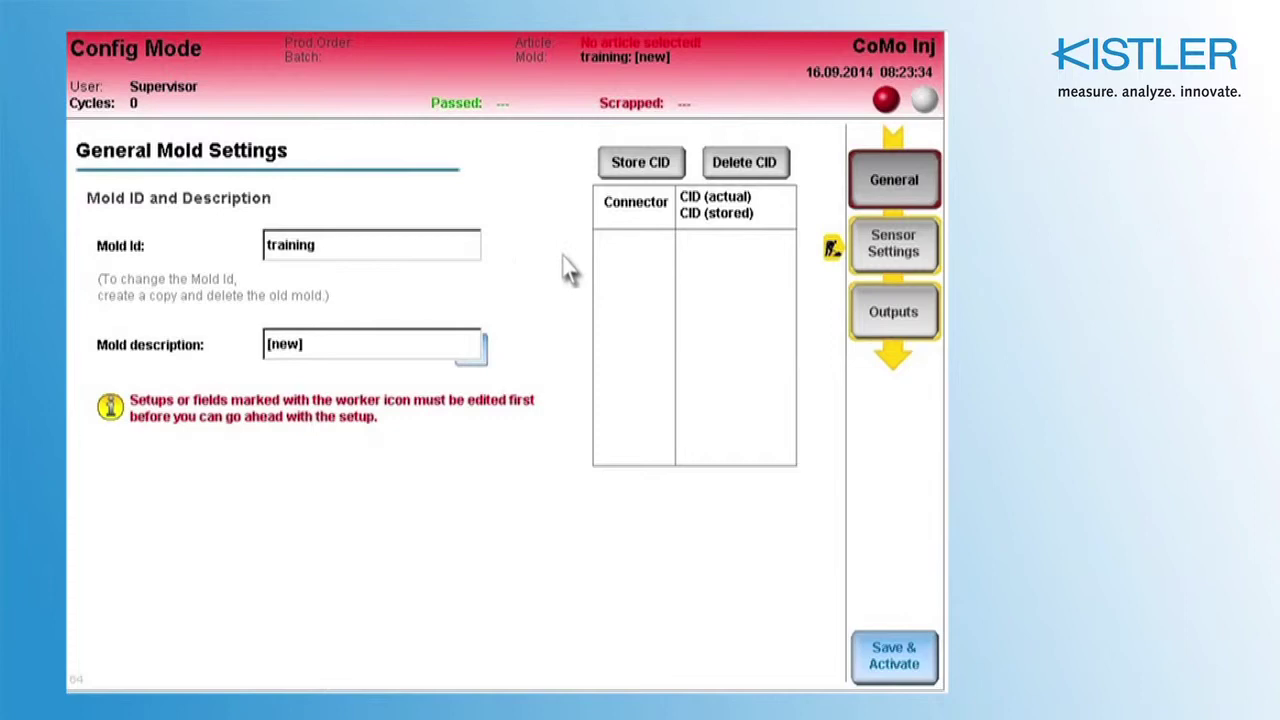
{"action": "left_click", "coordinate": [928, 281]}
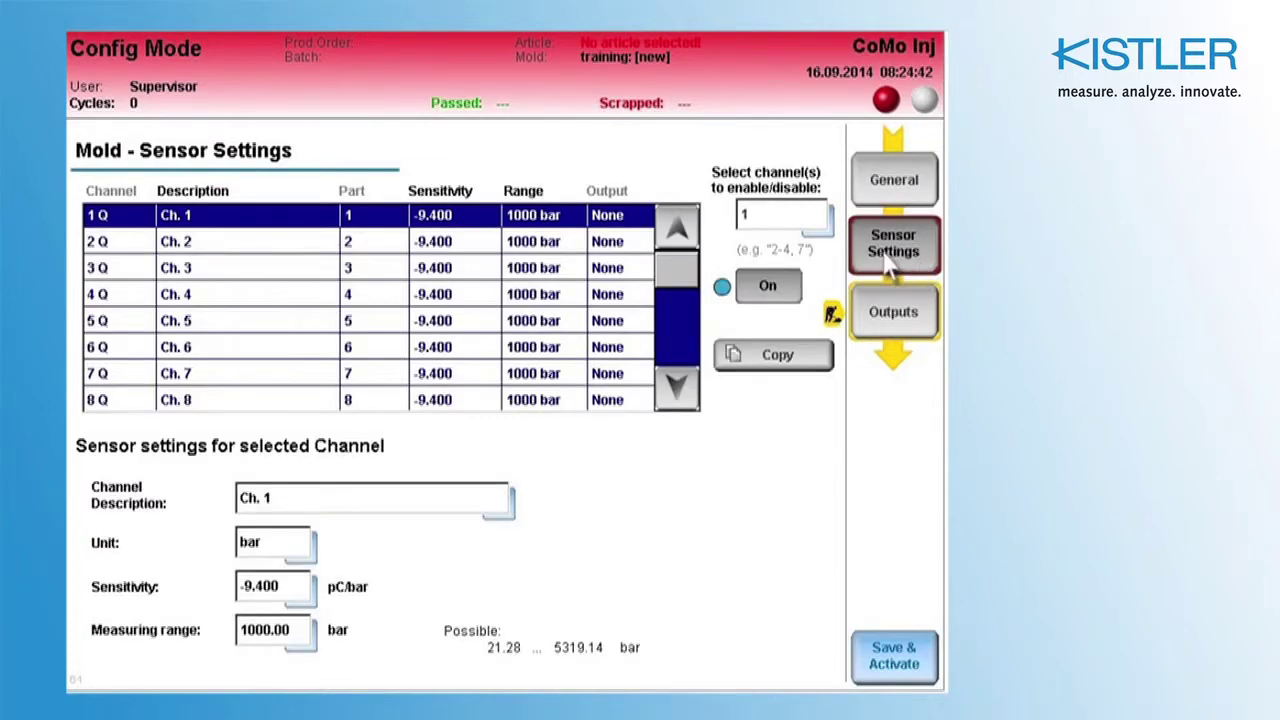
- Disable channels 5-24 so only channels 1–4 stay on
{"action": "left_click", "coordinate": [752, 222]}
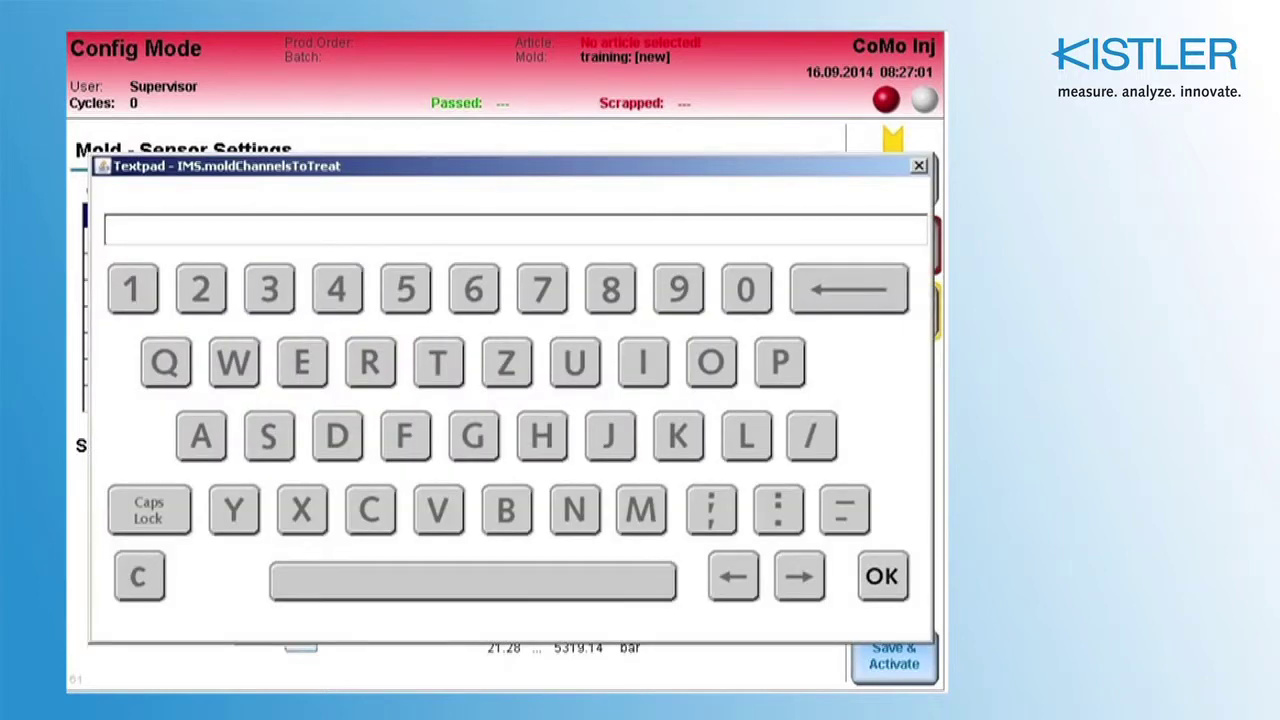
{"action": "type", "text": "5-24"}
{"action": "key", "text": "Return"}
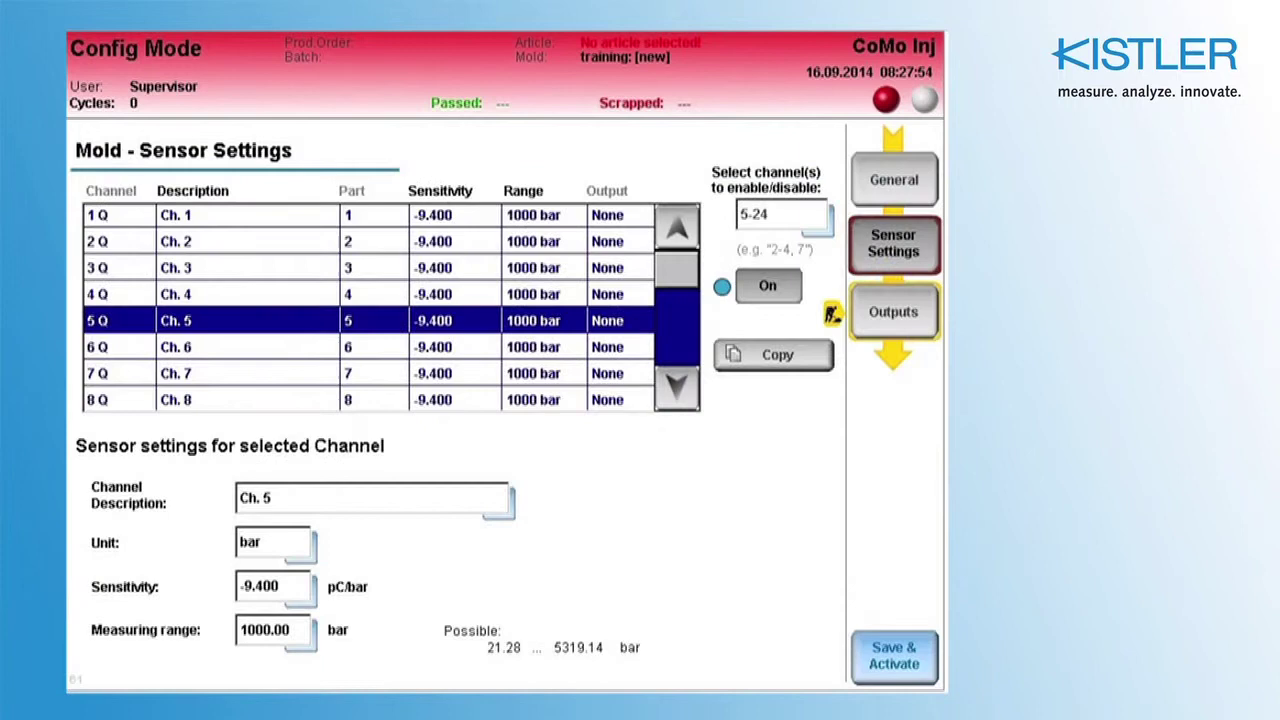
{"action": "left_click", "coordinate": [780, 290]}
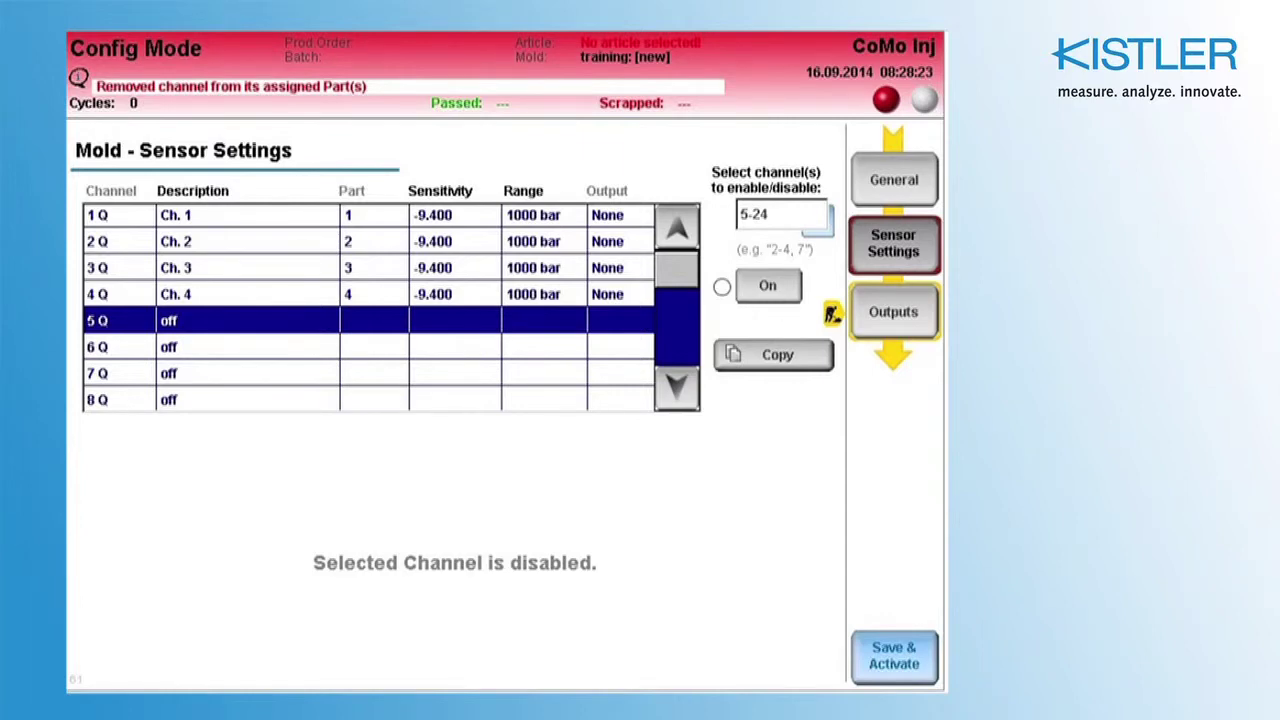
{"action": "left_click", "coordinate": [225, 225]}
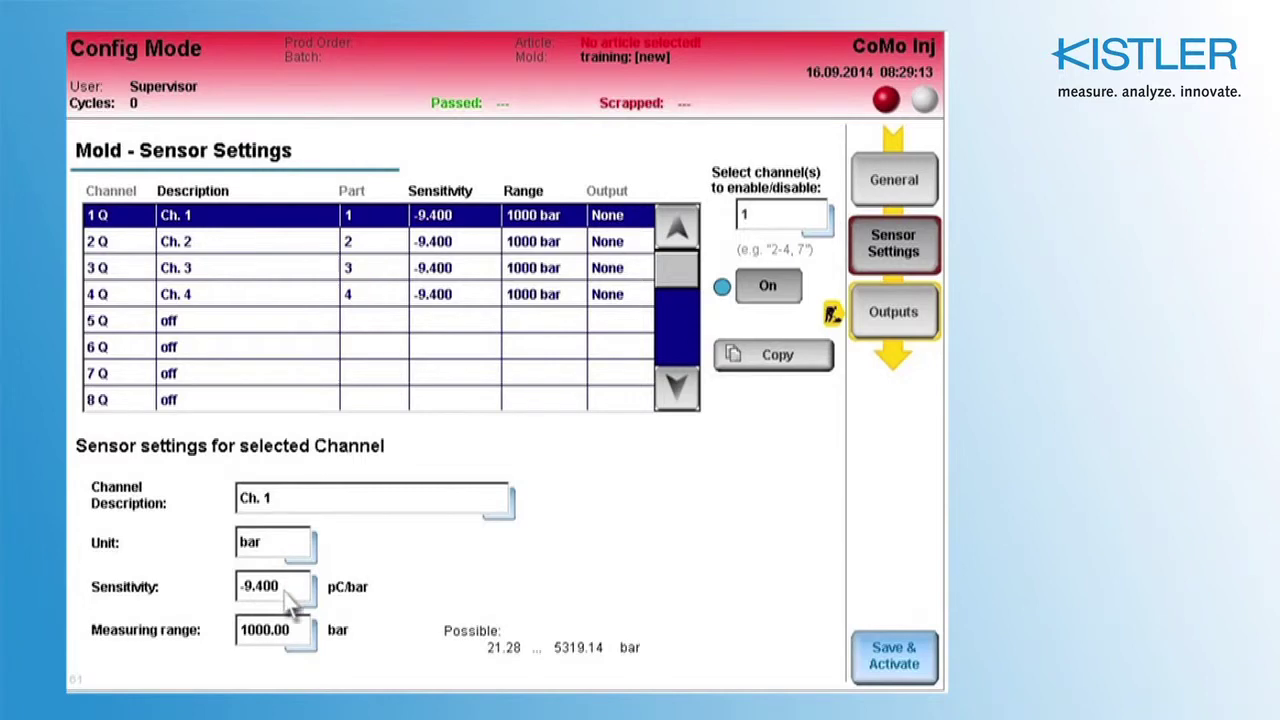
- Enter -9.2 pC/bar sensitivity and 600 bar measuring range for channel 1
{"action": "left_click", "coordinate": [283, 590]}
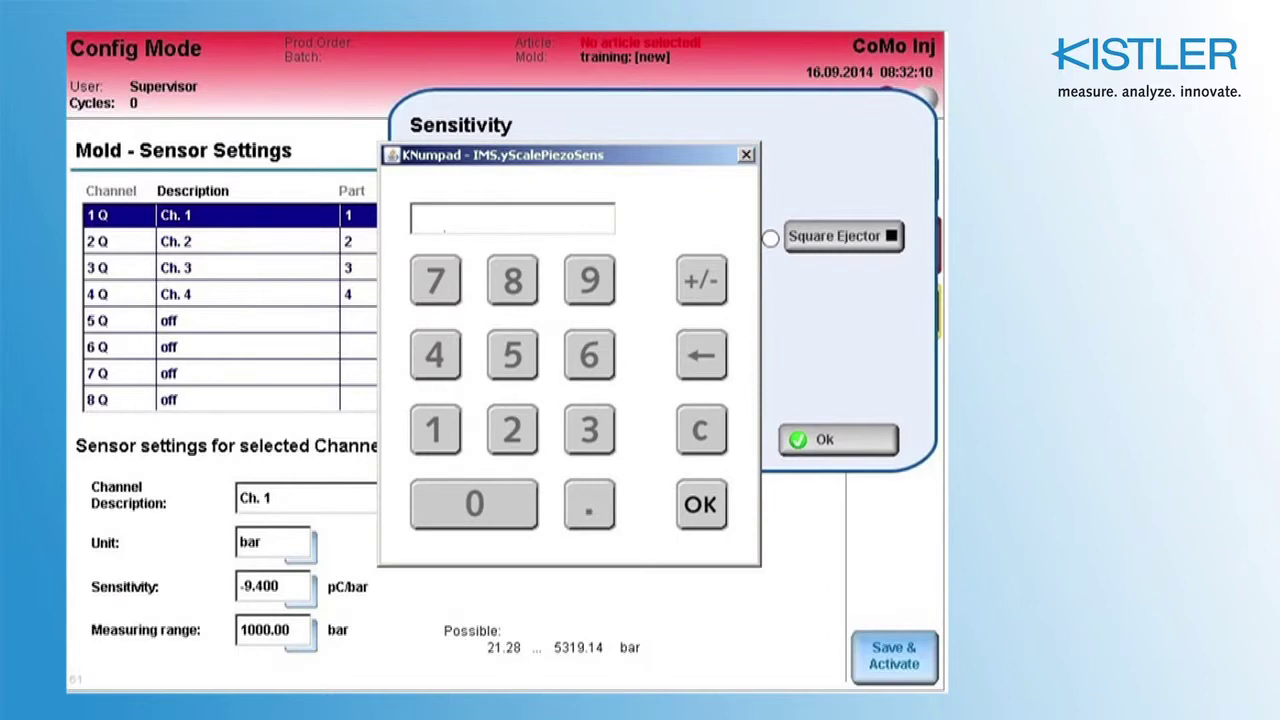
{"action": "type", "text": "9.2"}
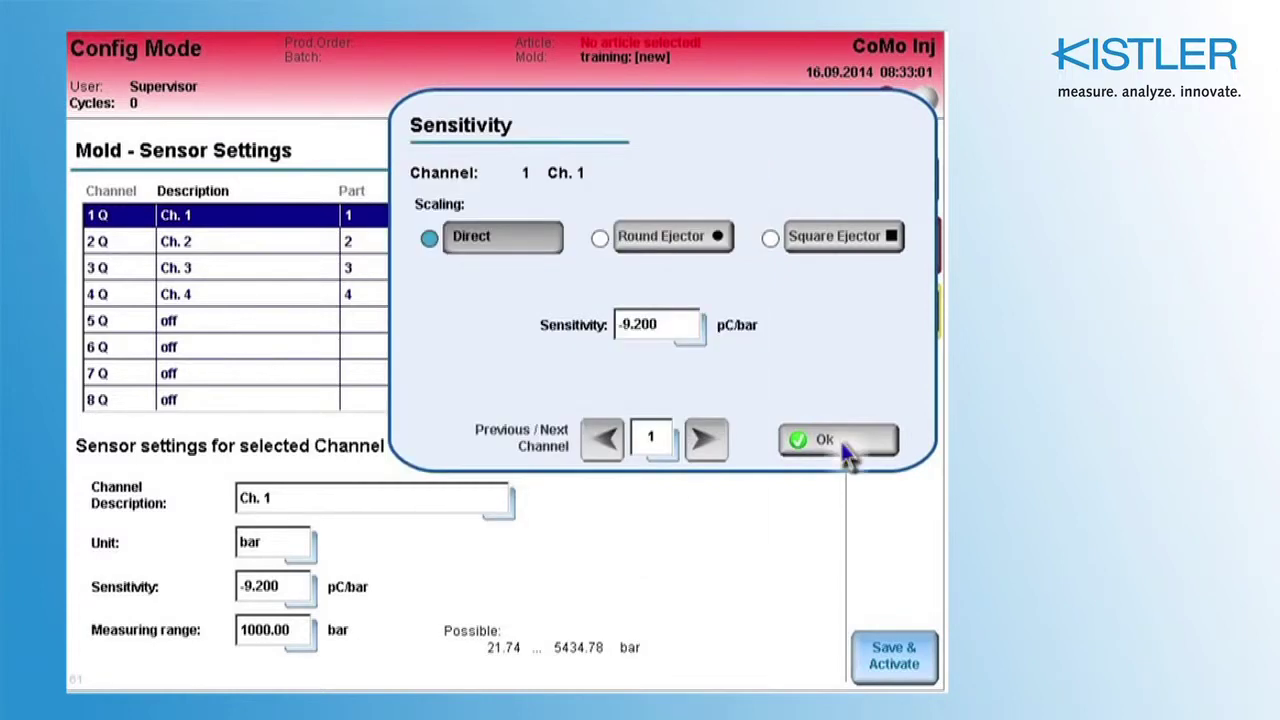
{"action": "left_click", "coordinate": [843, 447]}
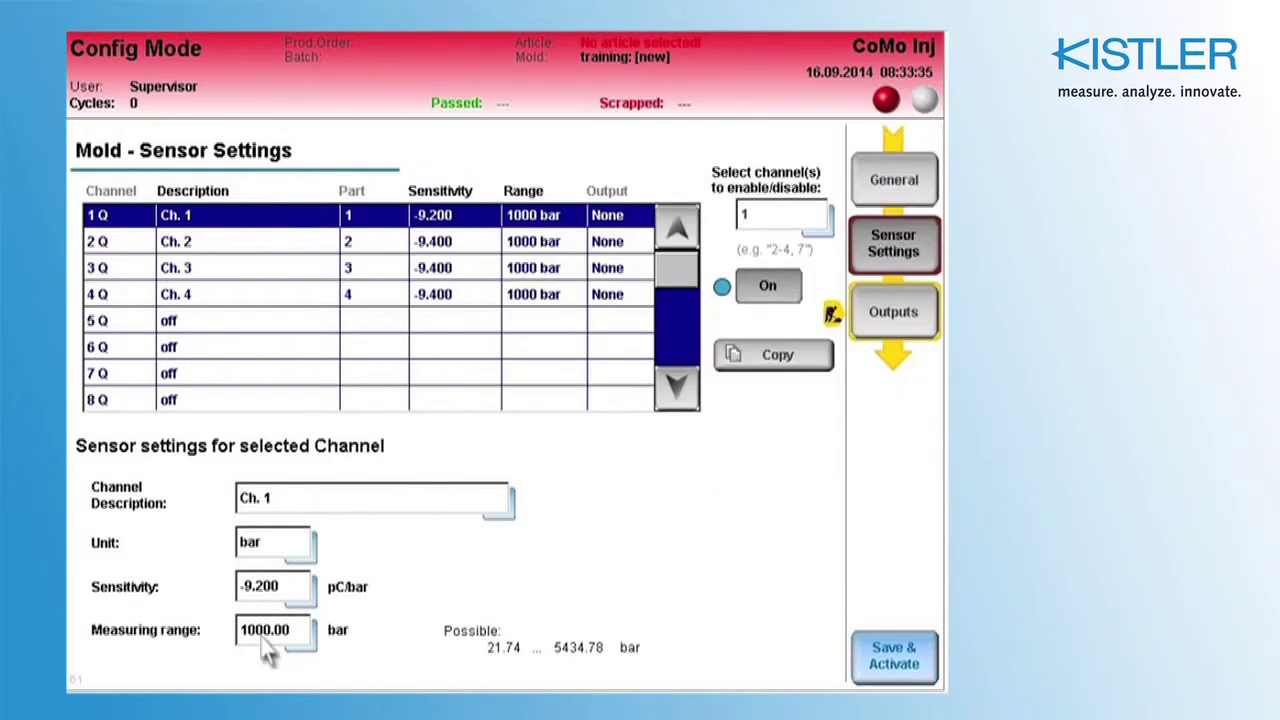
{"action": "left_click", "coordinate": [265, 636]}
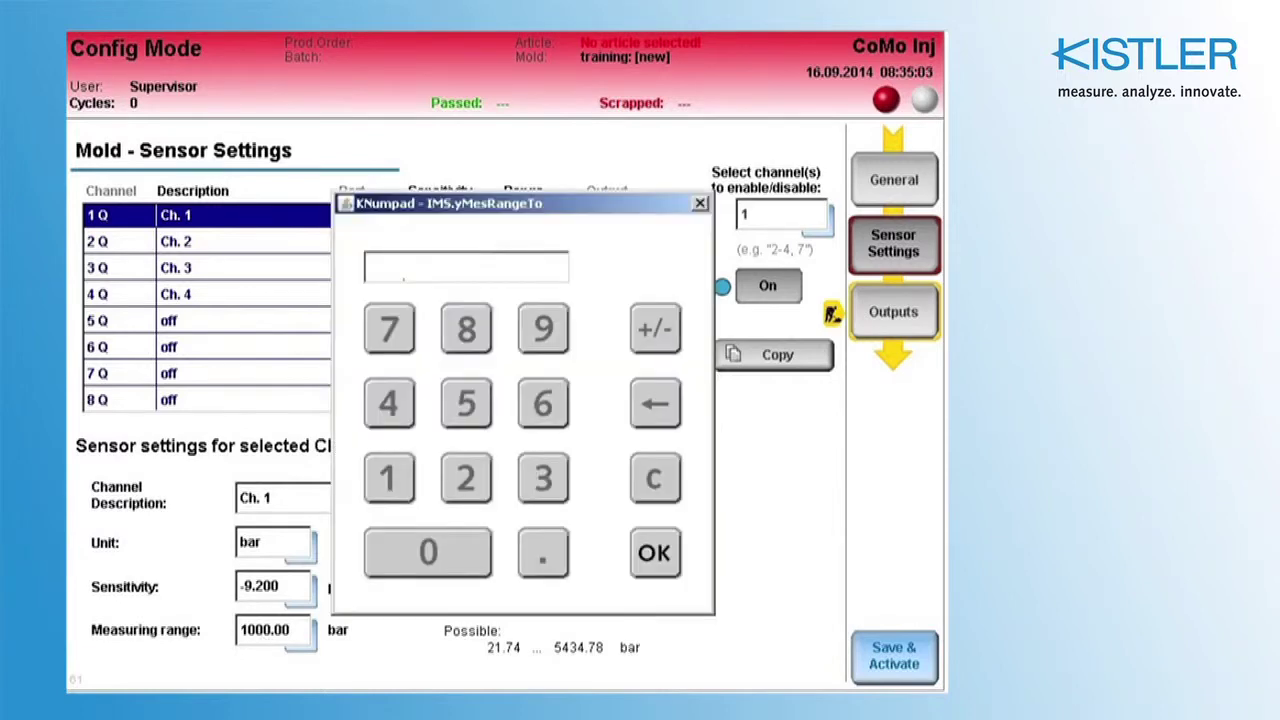
{"action": "type", "text": "600"}
{"action": "left_click", "coordinate": [654, 578]}
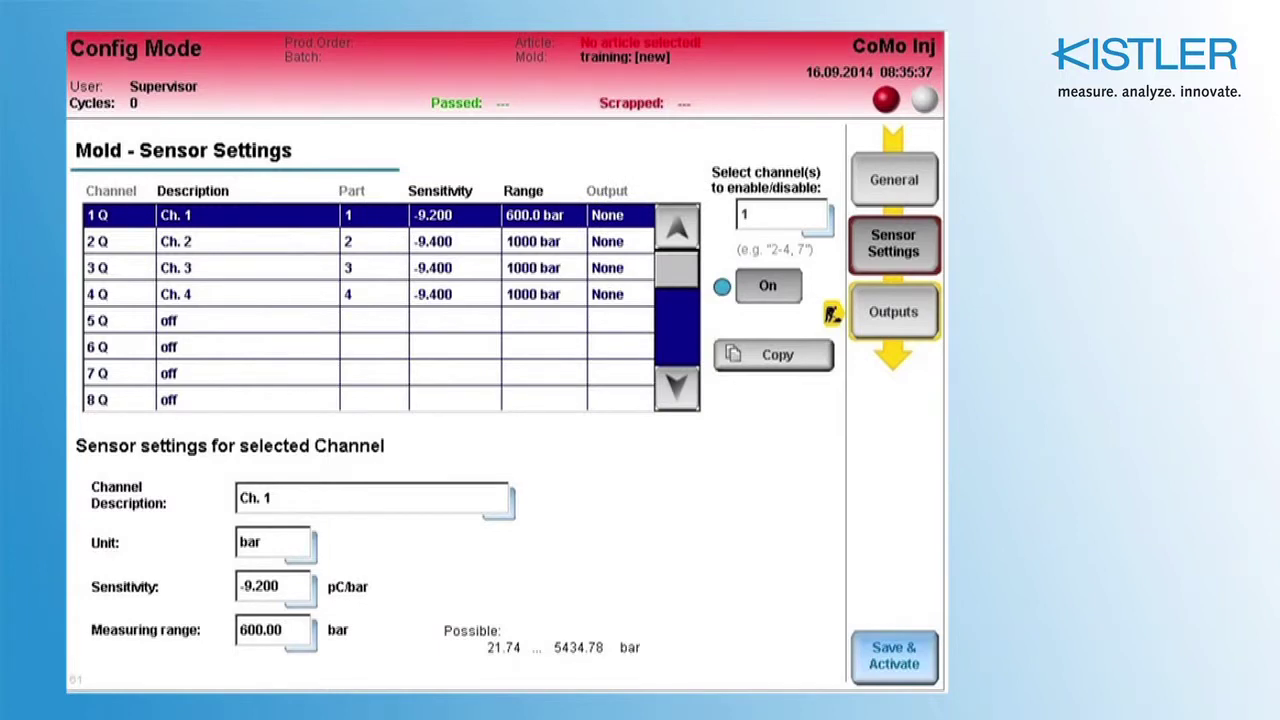
- Copy channel 1's sensor settings and paste them onto channels 2-4
{"action": "left_click", "coordinate": [226, 249]}
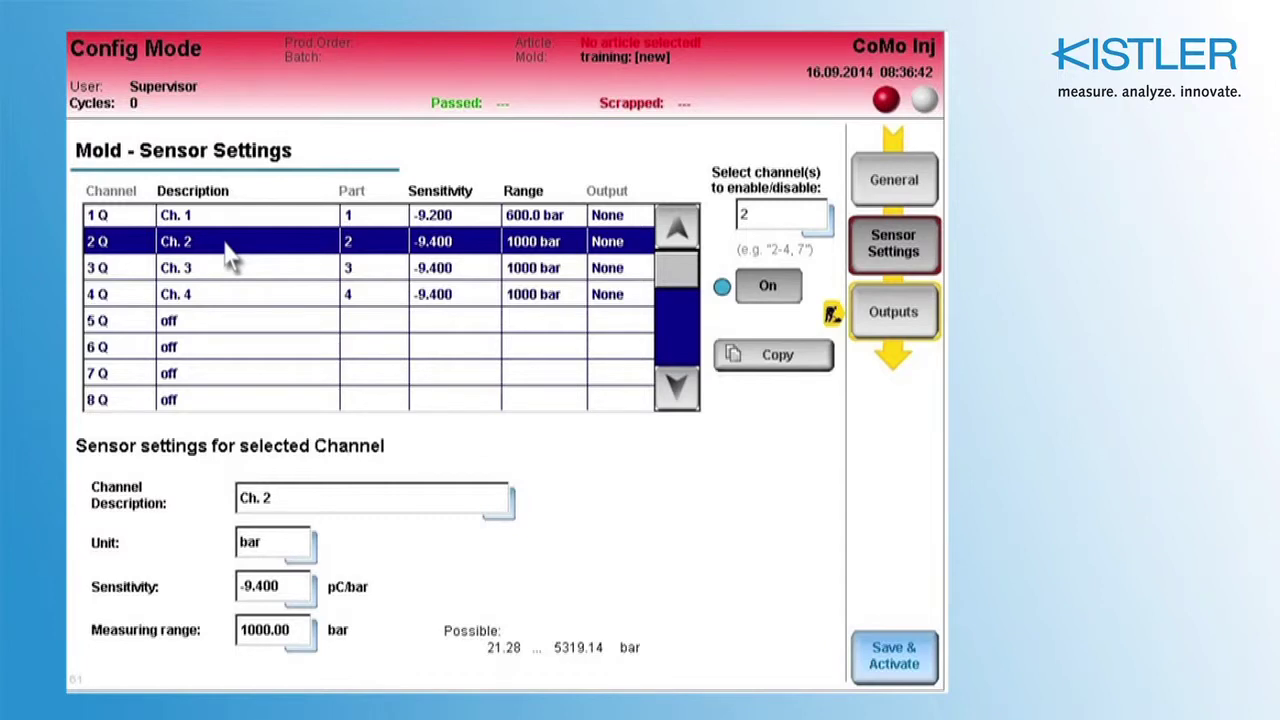
{"action": "left_click", "coordinate": [227, 226]}
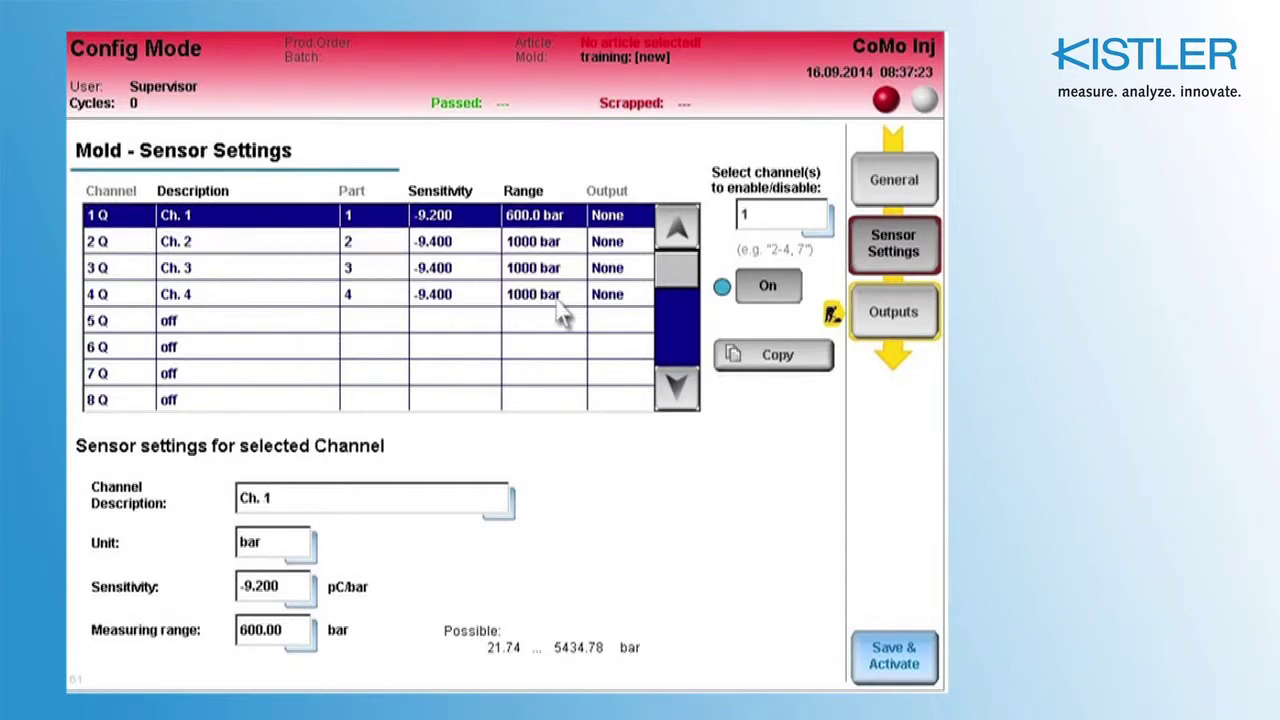
{"action": "left_click", "coordinate": [808, 369]}
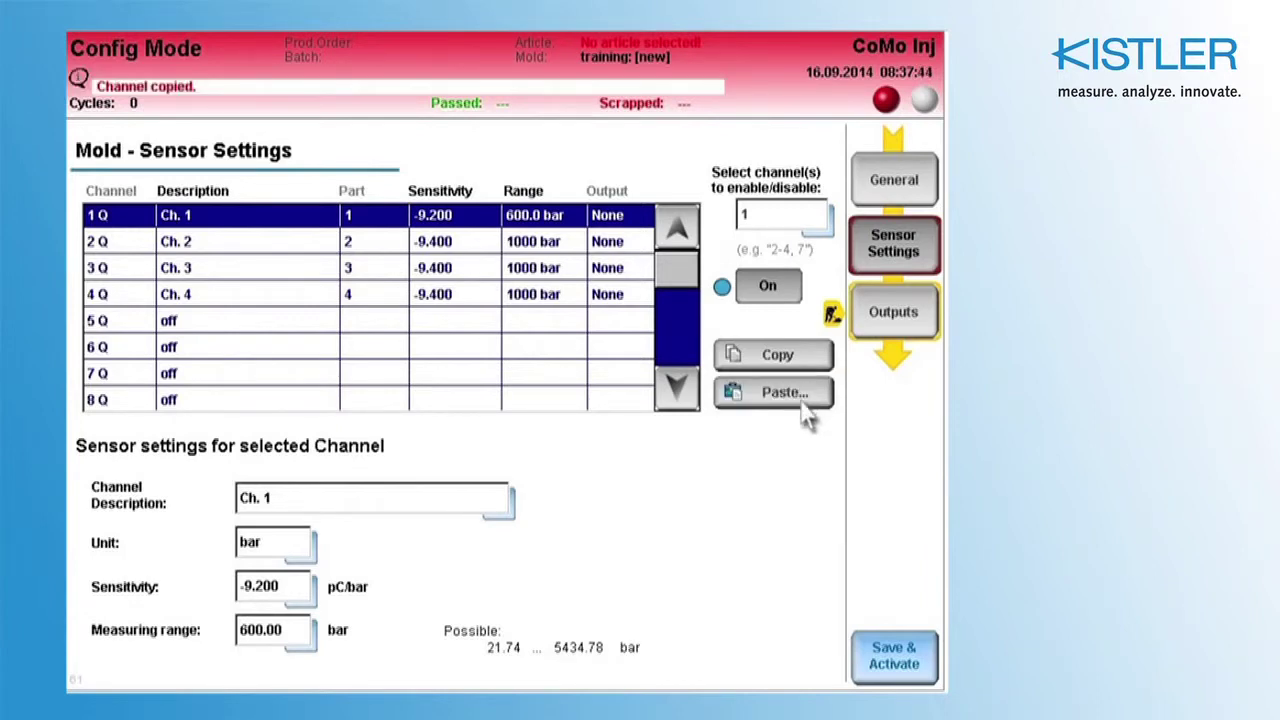
{"action": "left_click", "coordinate": [785, 393]}
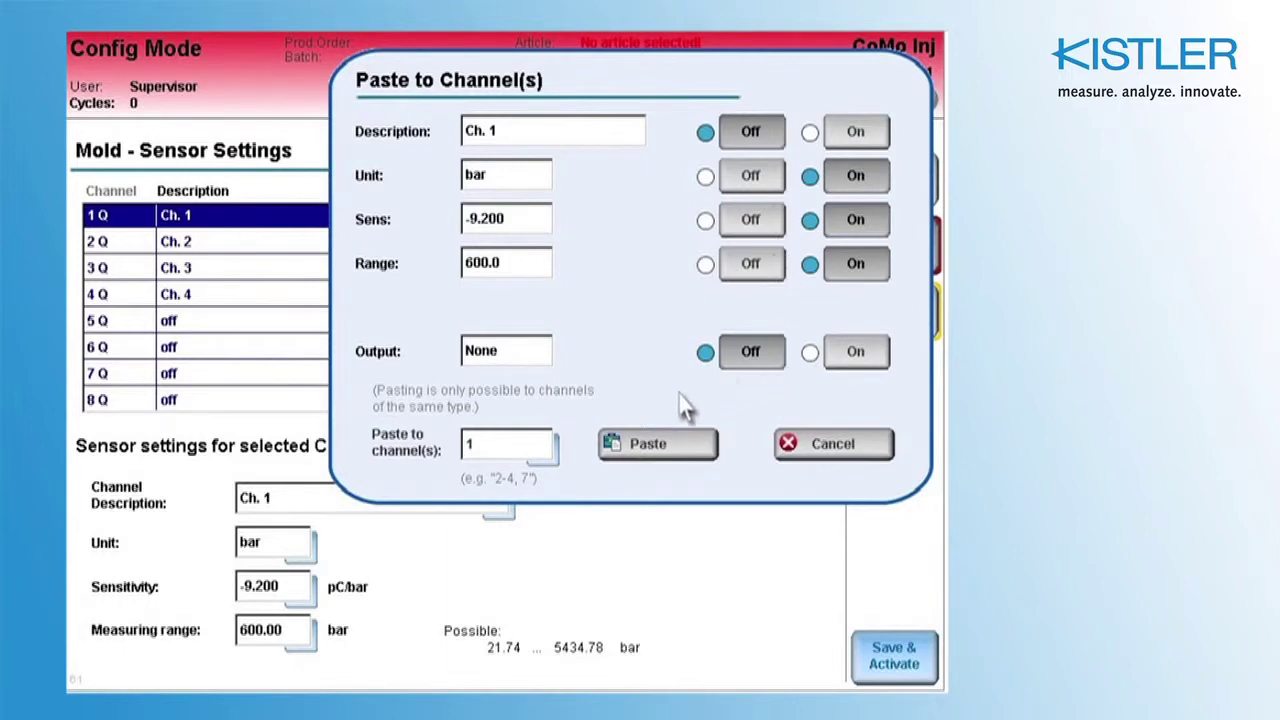
{"action": "left_click", "coordinate": [516, 444]}
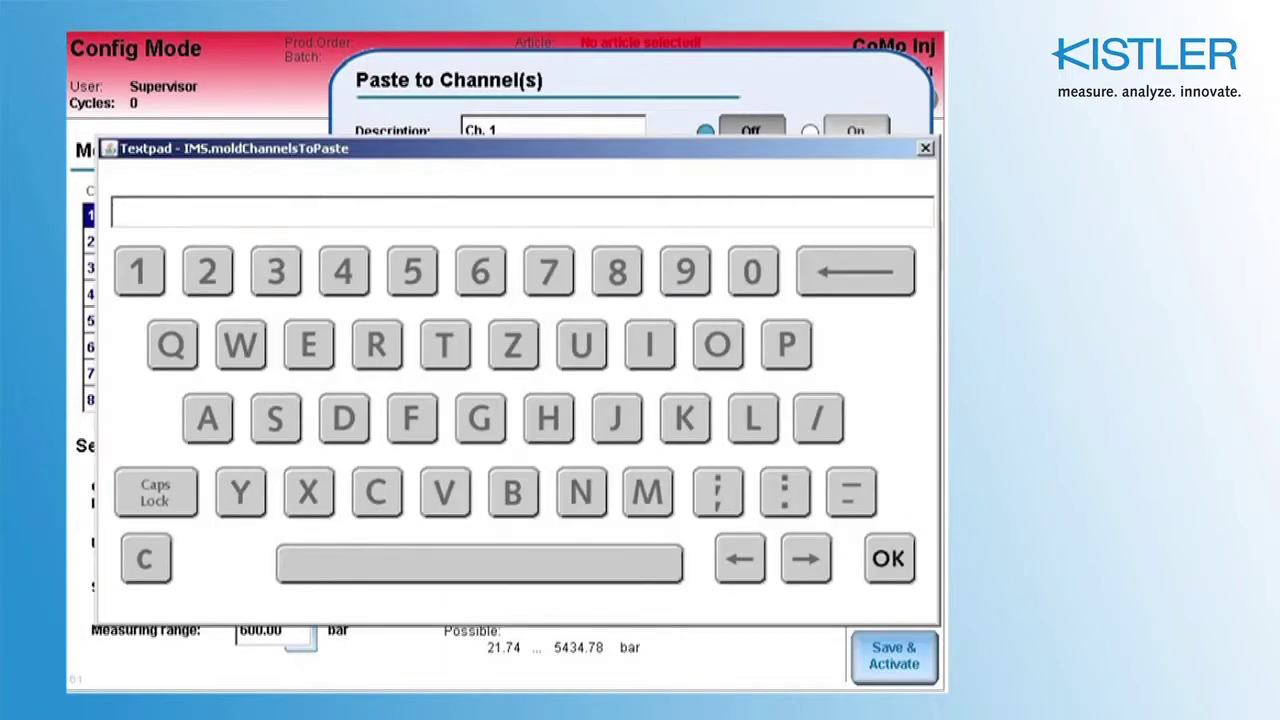
{"action": "type", "text": "2-4"}
{"action": "key", "text": "Return"}
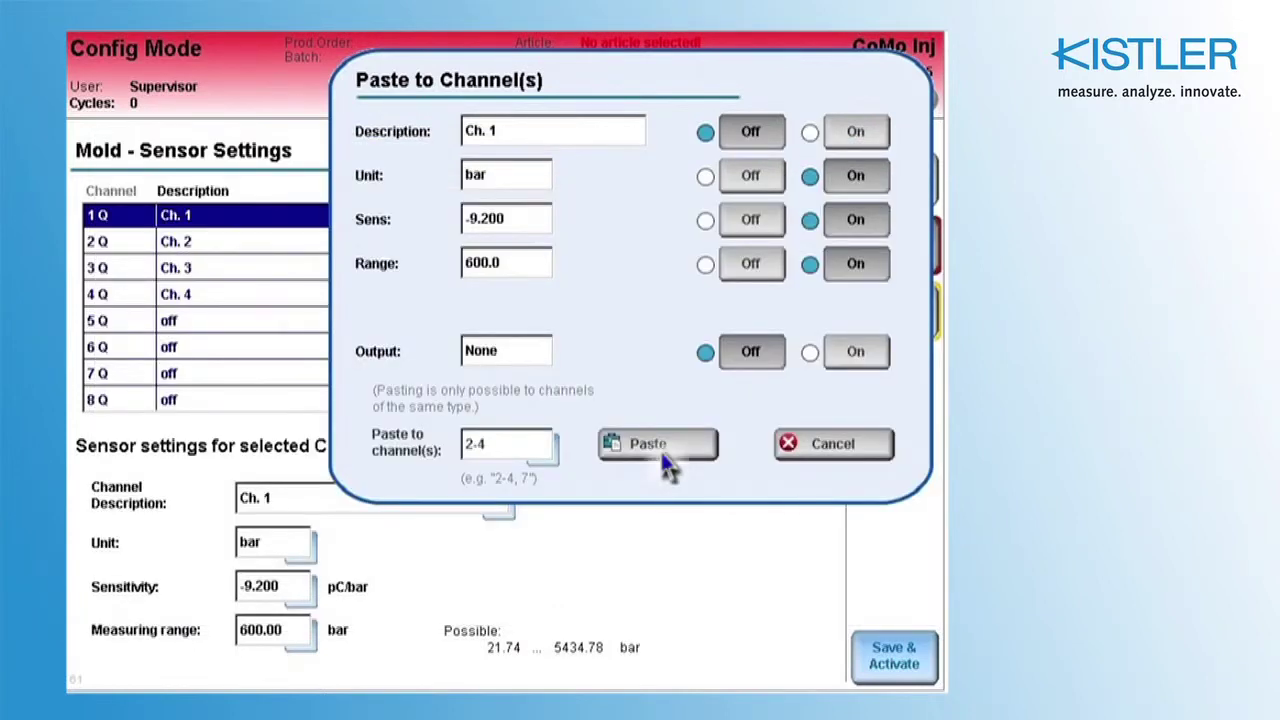
{"action": "left_click", "coordinate": [662, 449]}
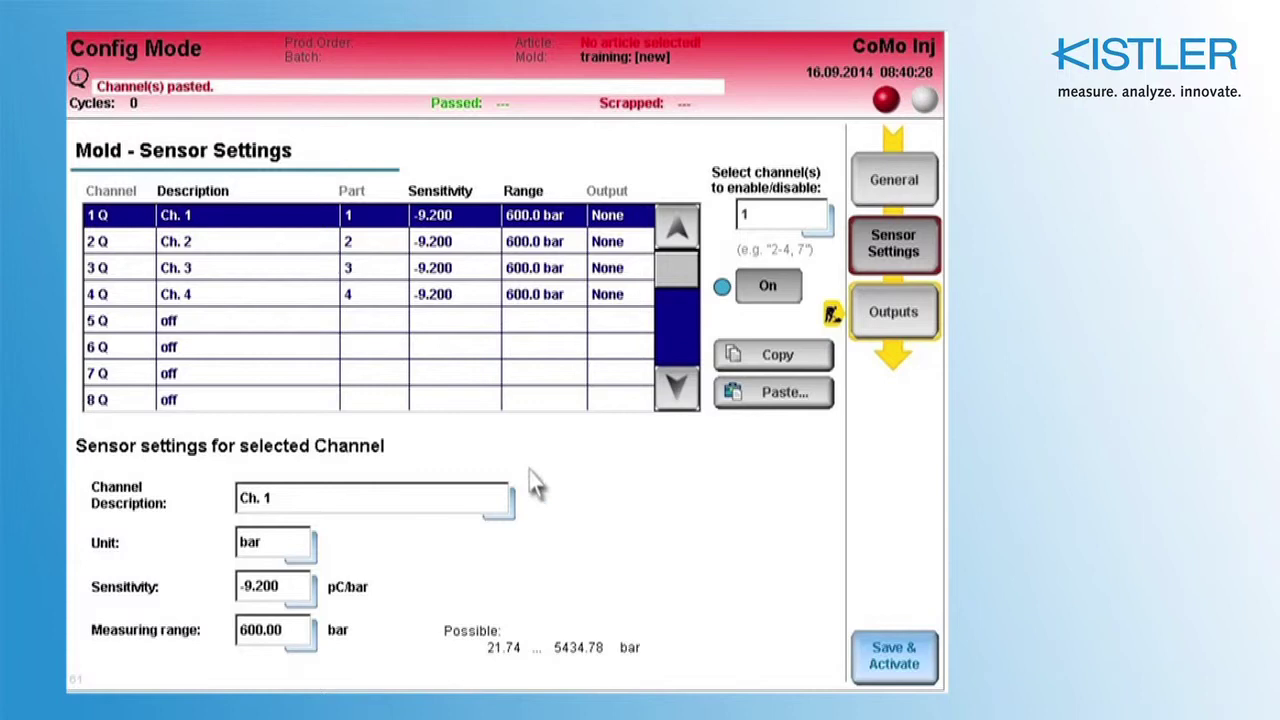
- Save and activate the training mold setup, then exit mold management
{"action": "left_click", "coordinate": [917, 680]}
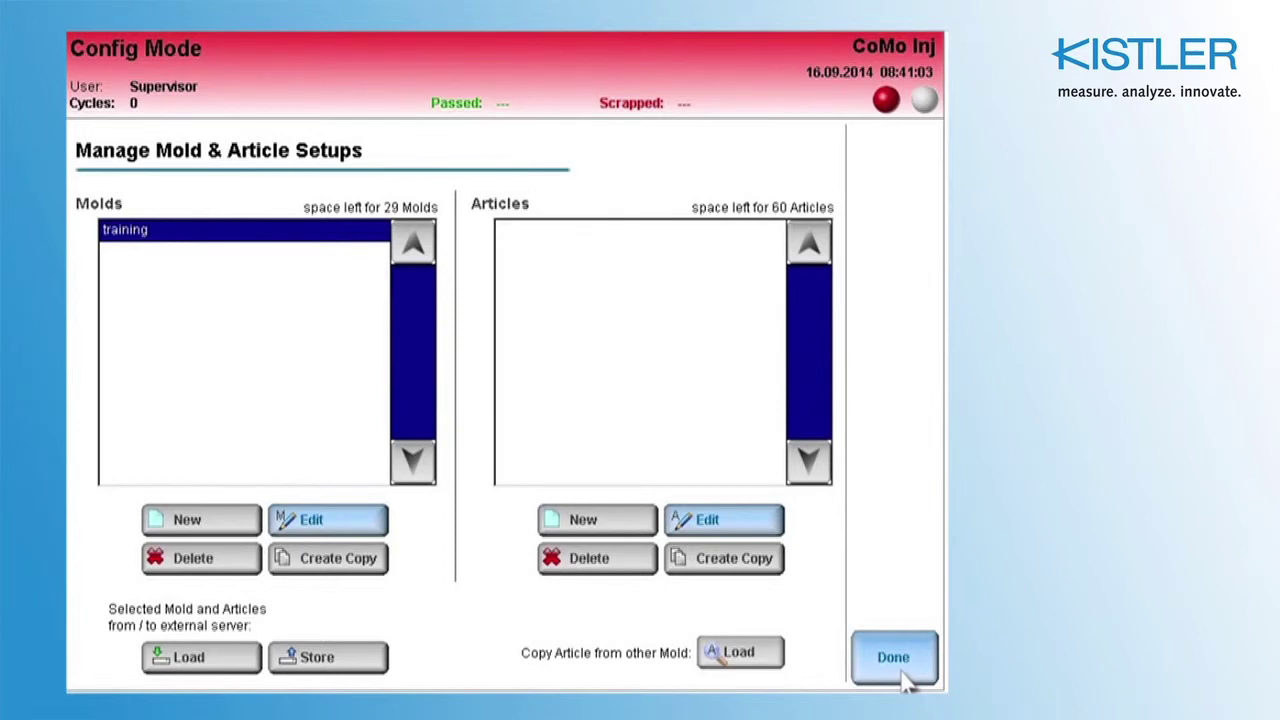
{"action": "left_click", "coordinate": [903, 678]}
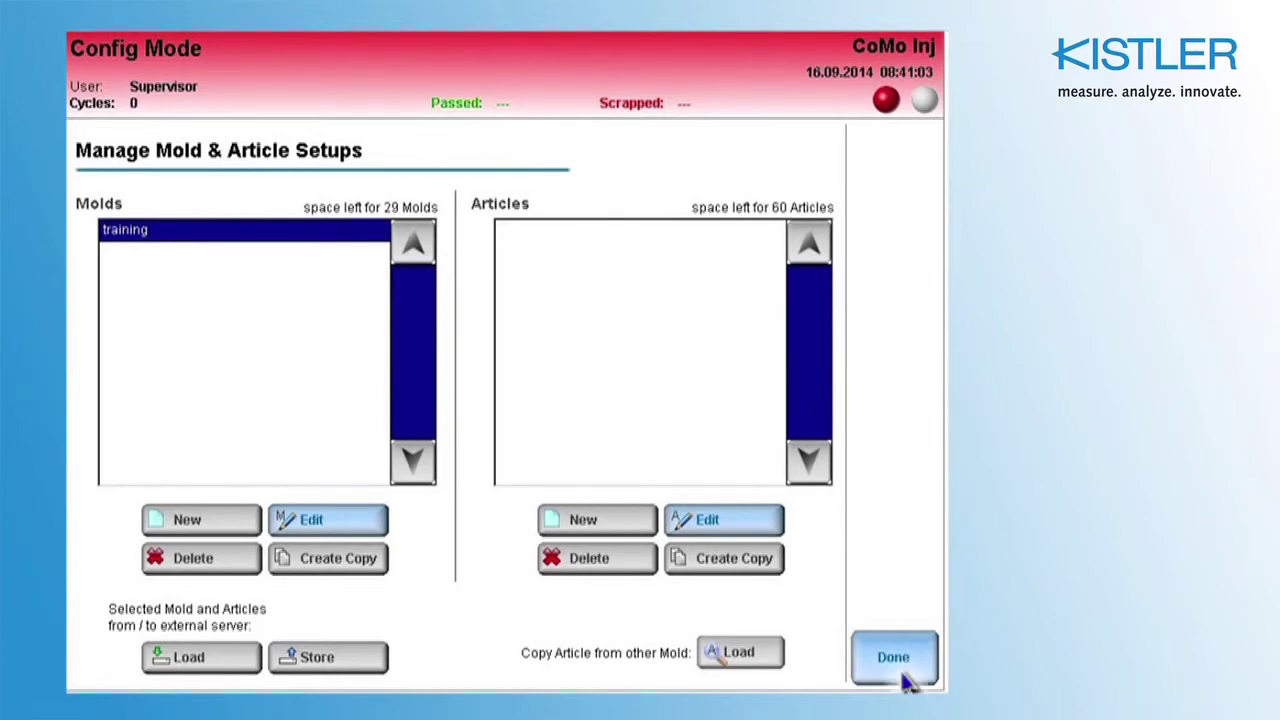